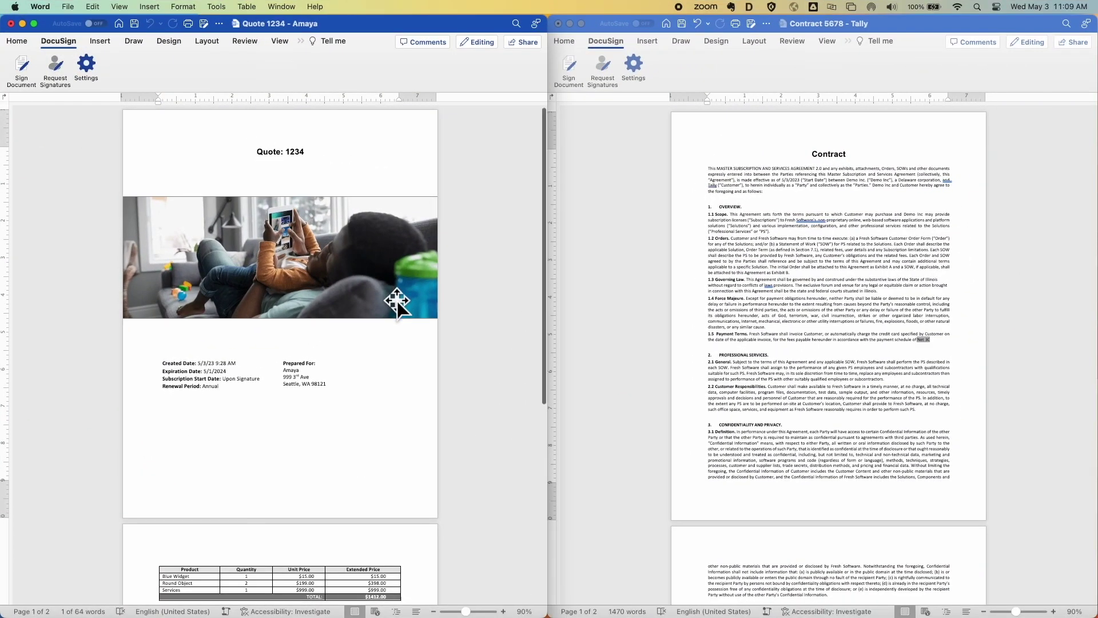
# Step: Scroll down and back up through the Quote 1234 document in Word
pyautogui.scroll(-5, 355, 321)
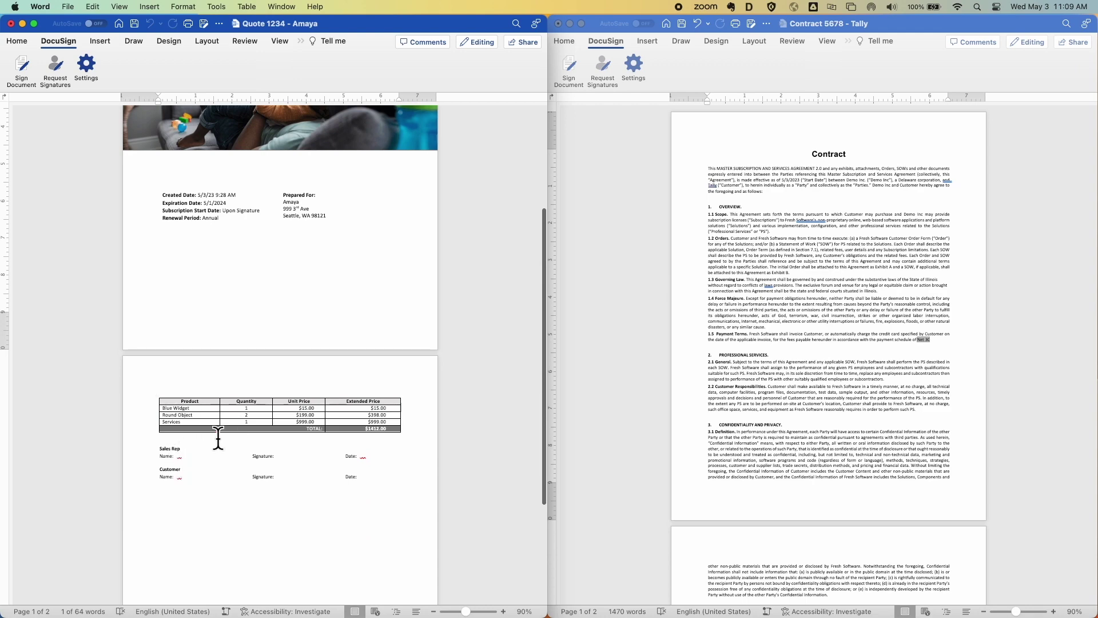
pyautogui.scroll(5, 420, 383)
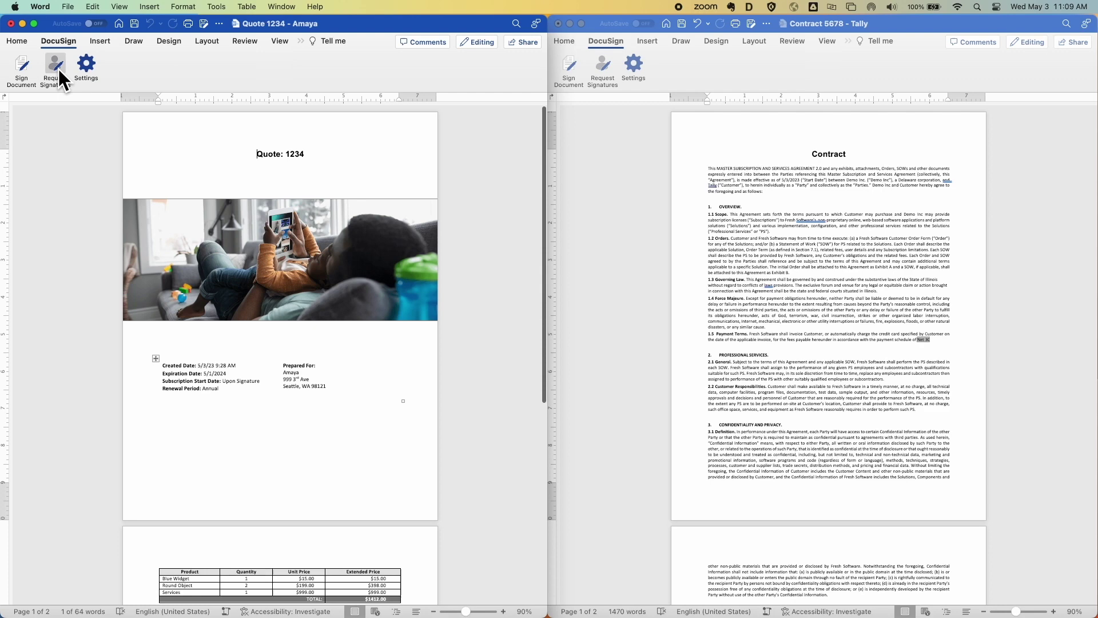
# Step: Request signatures on Quote 1234 and fill the Customer recipient from a saved contact suggestion
pyautogui.click(59, 69)
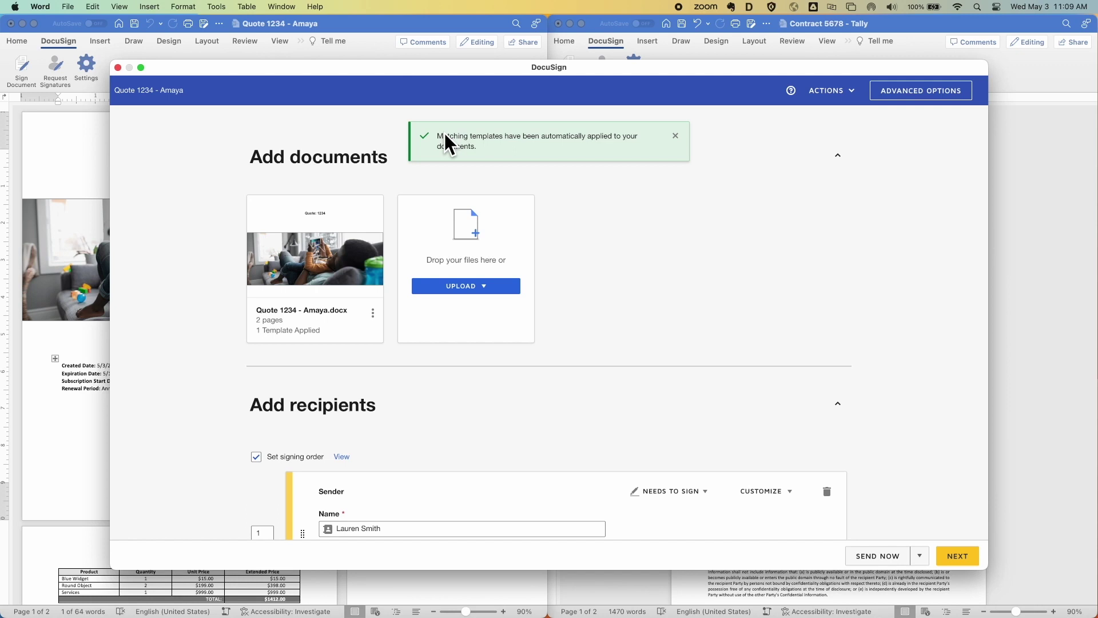
pyautogui.scroll(-5, 456, 408)
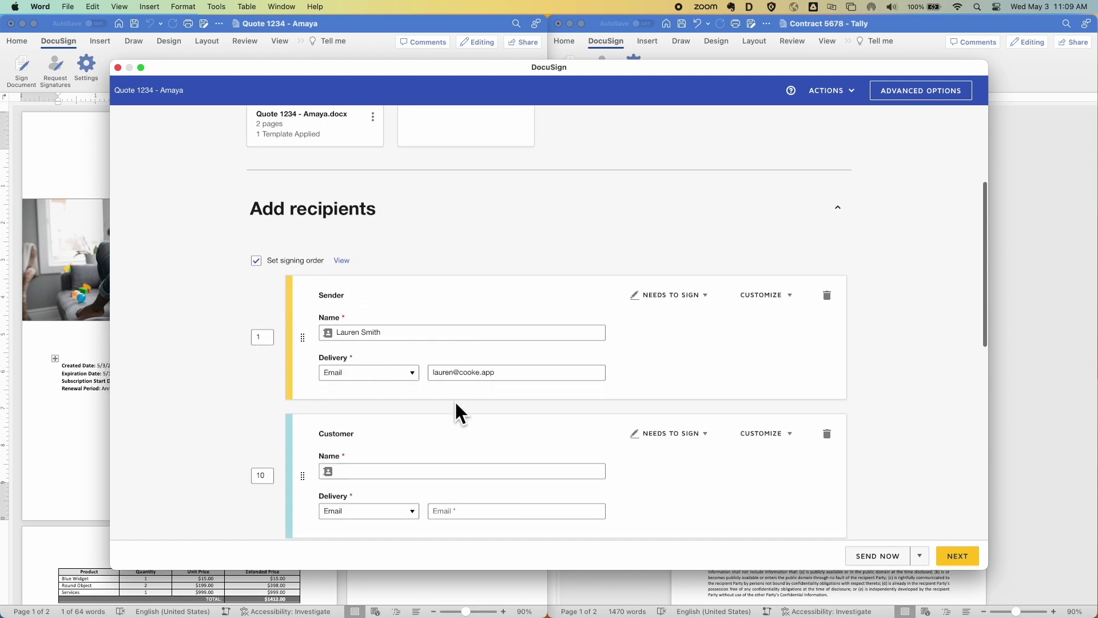
pyautogui.scroll(-2, 455, 404)
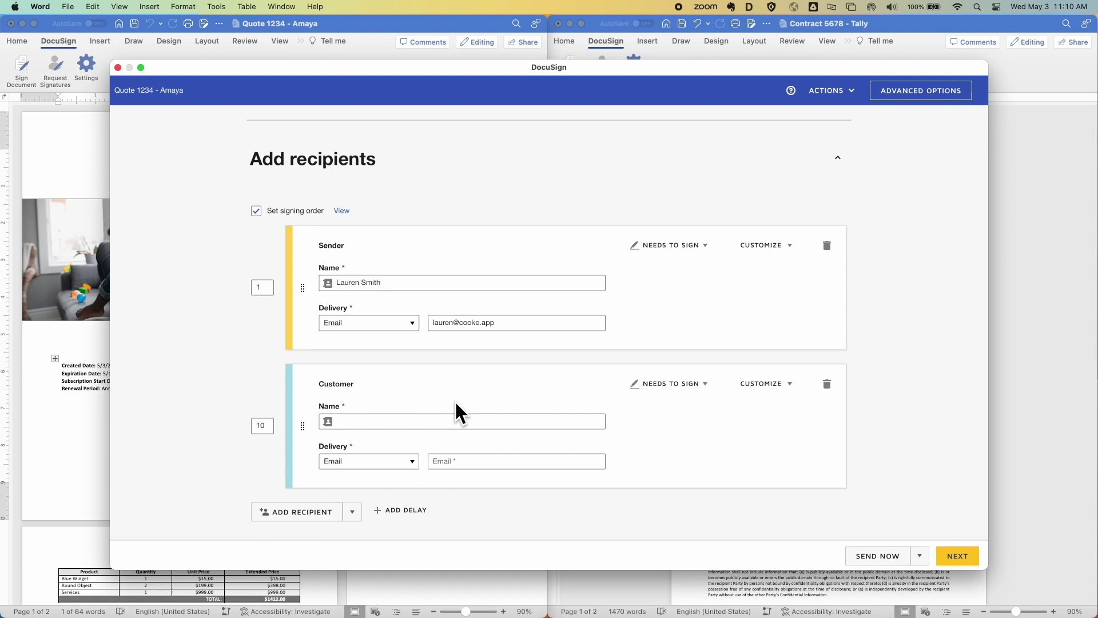
pyautogui.click(421, 422)
pyautogui.write('S')
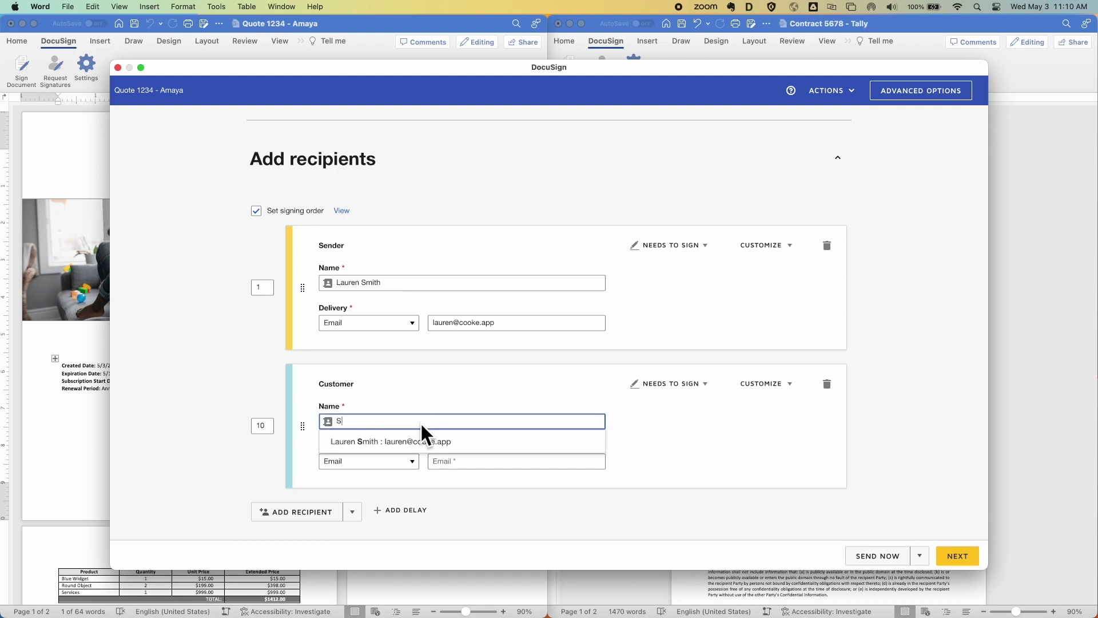
pyautogui.write('am Si')
pyautogui.click(420, 441)
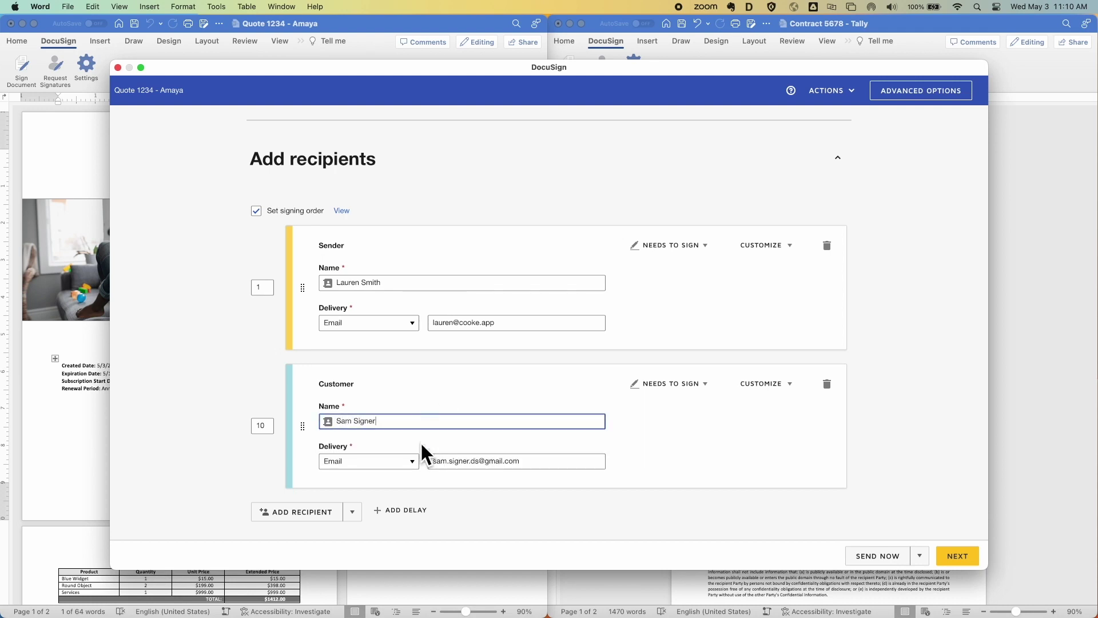
pyautogui.click(956, 559)
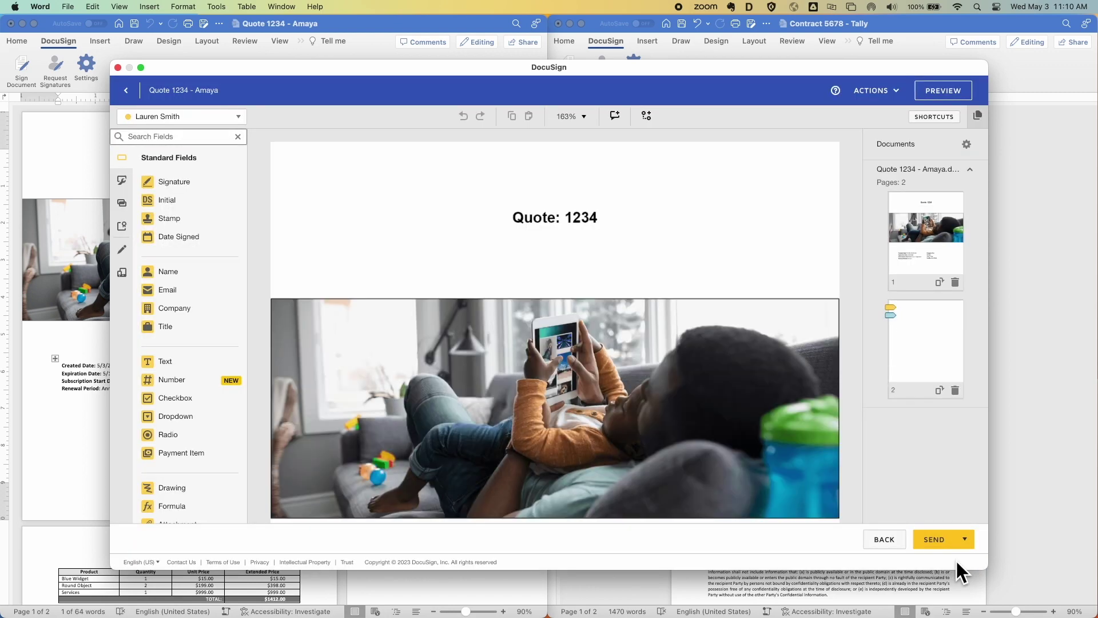
# Step: Check the page 2 Sales Rep Full Name field's tag-based location, then close the quote's editor
pyautogui.click(916, 361)
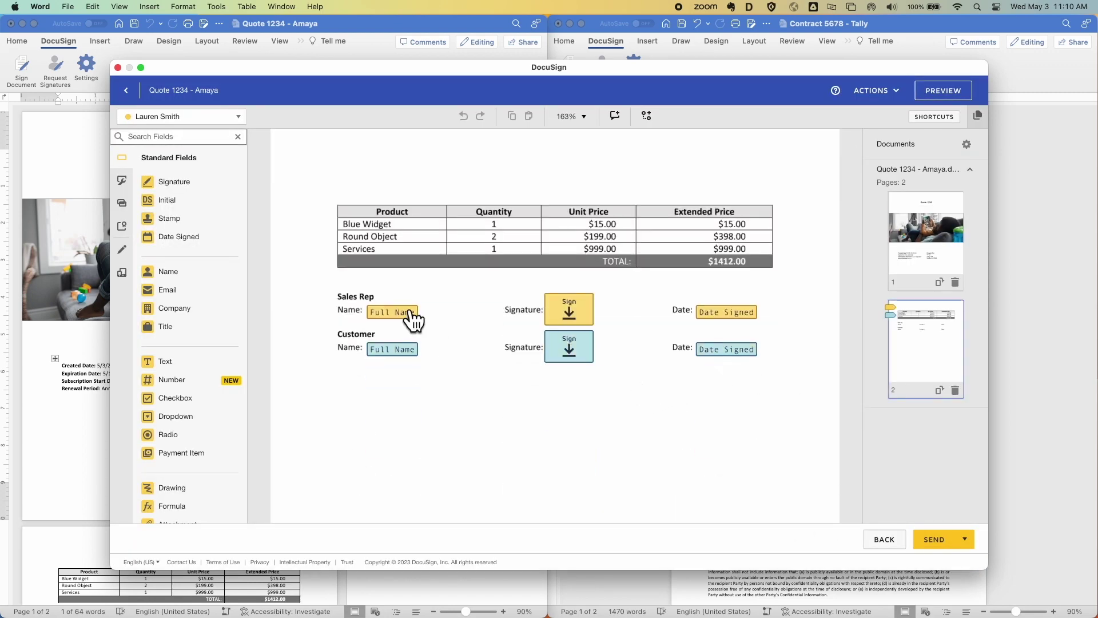
pyautogui.click(411, 311)
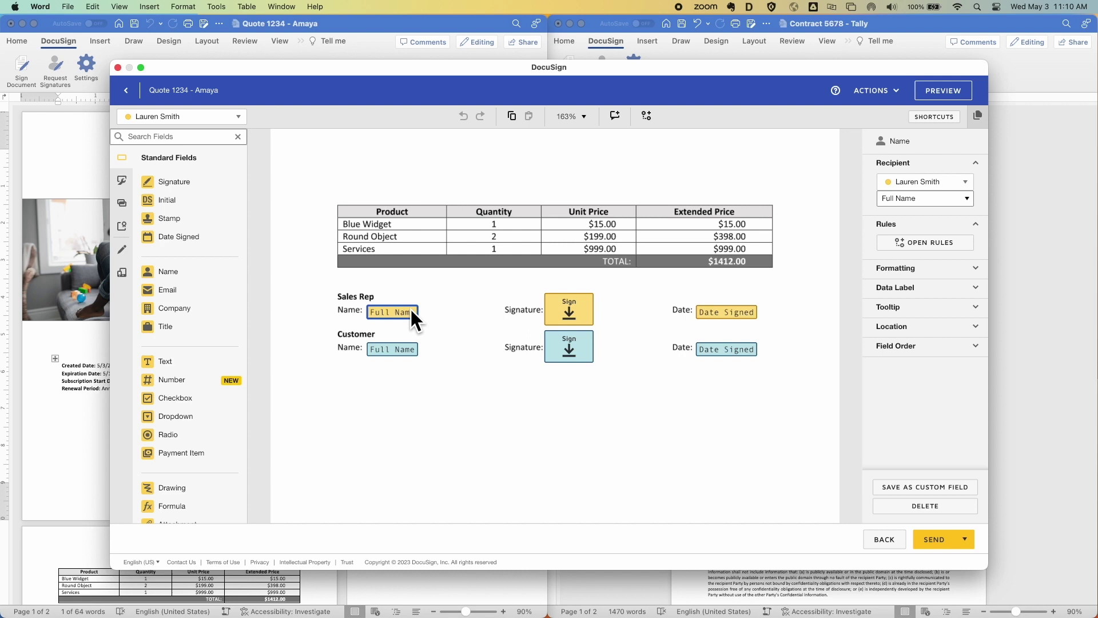
pyautogui.click(925, 328)
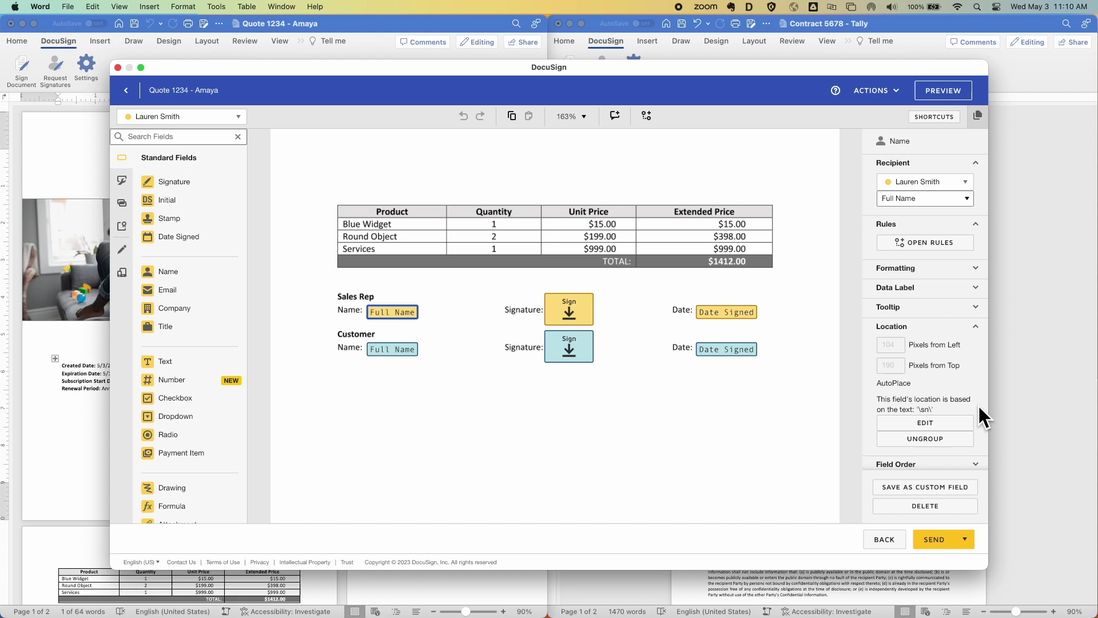
pyautogui.click(118, 67)
# Step: Switch to the Contract 5678 document and start a DocuSign signature request for it
pyautogui.click(653, 216)
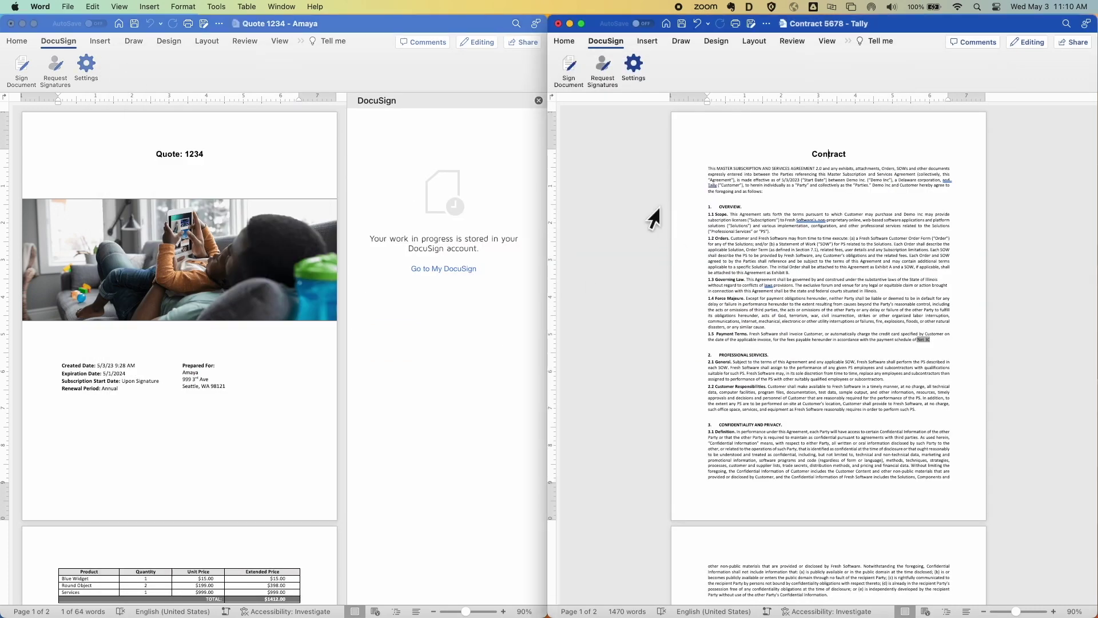
pyautogui.scroll(-10, 789, 368)
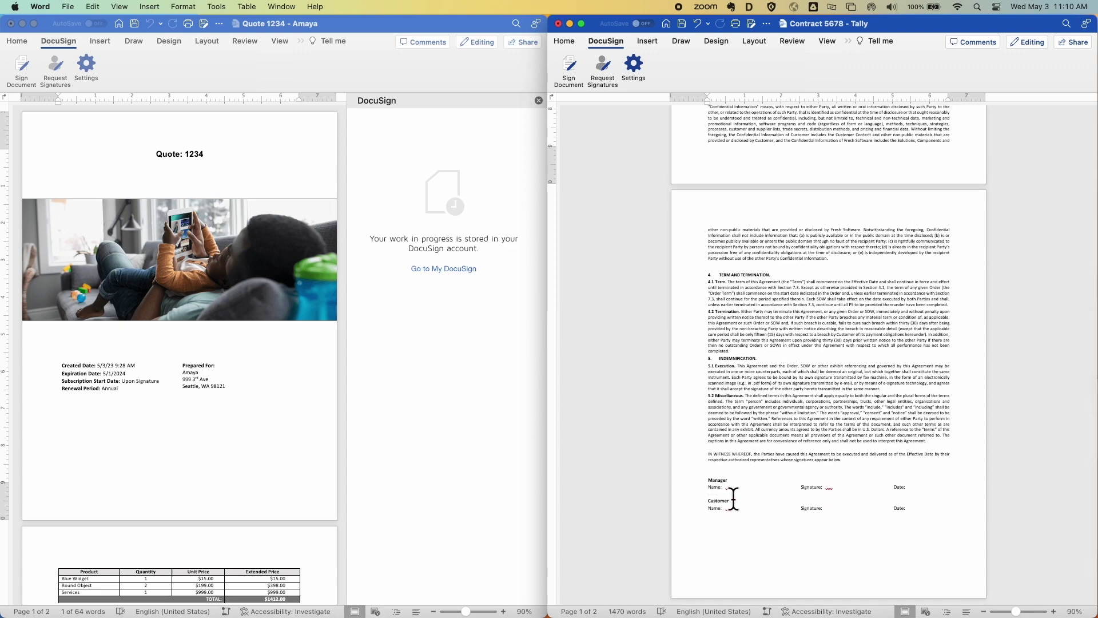
pyautogui.click(603, 64)
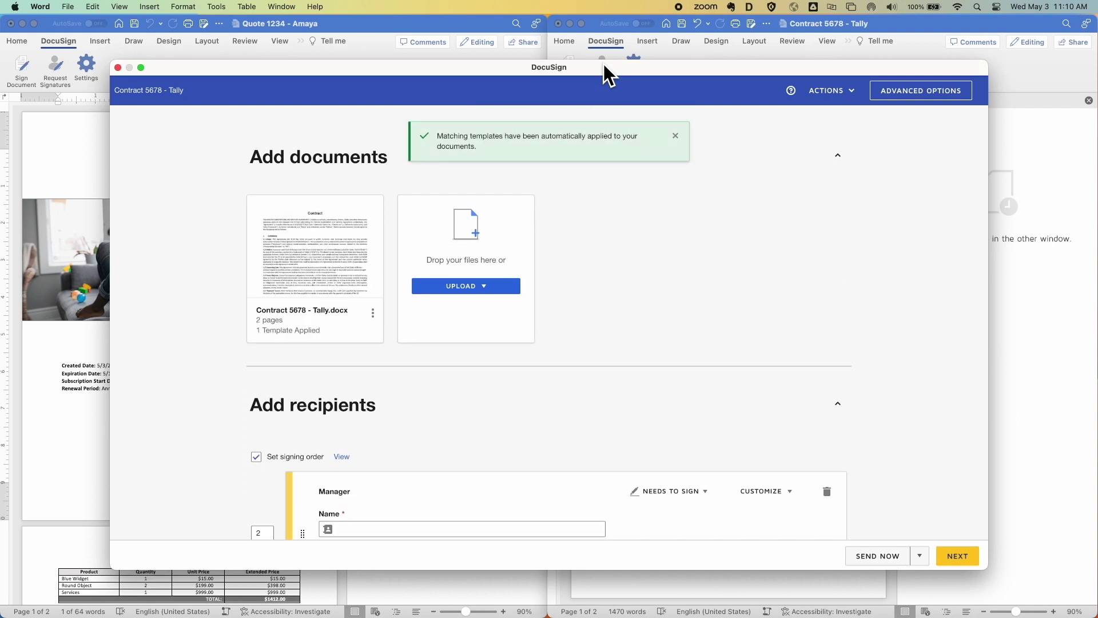
# Step: Fill the Manager and Customer recipients from saved contact suggestions and continue to field placement
pyautogui.scroll(-3, 563, 422)
pyautogui.scroll(-2, 561, 422)
pyautogui.click(462, 288)
pyautogui.click(401, 312)
pyautogui.click(385, 426)
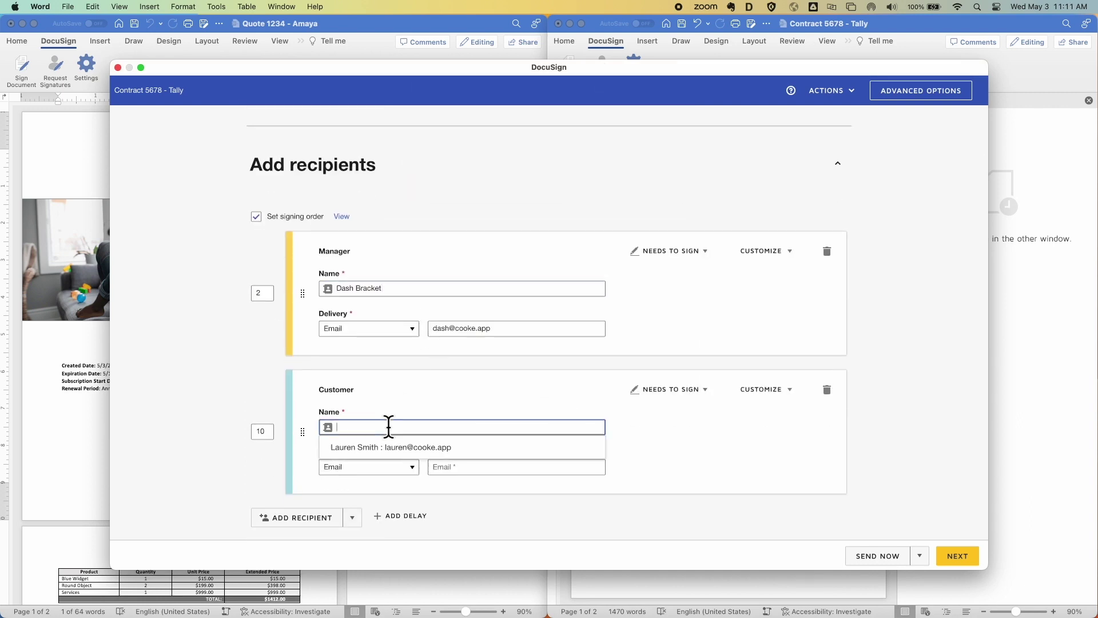
pyautogui.click(409, 445)
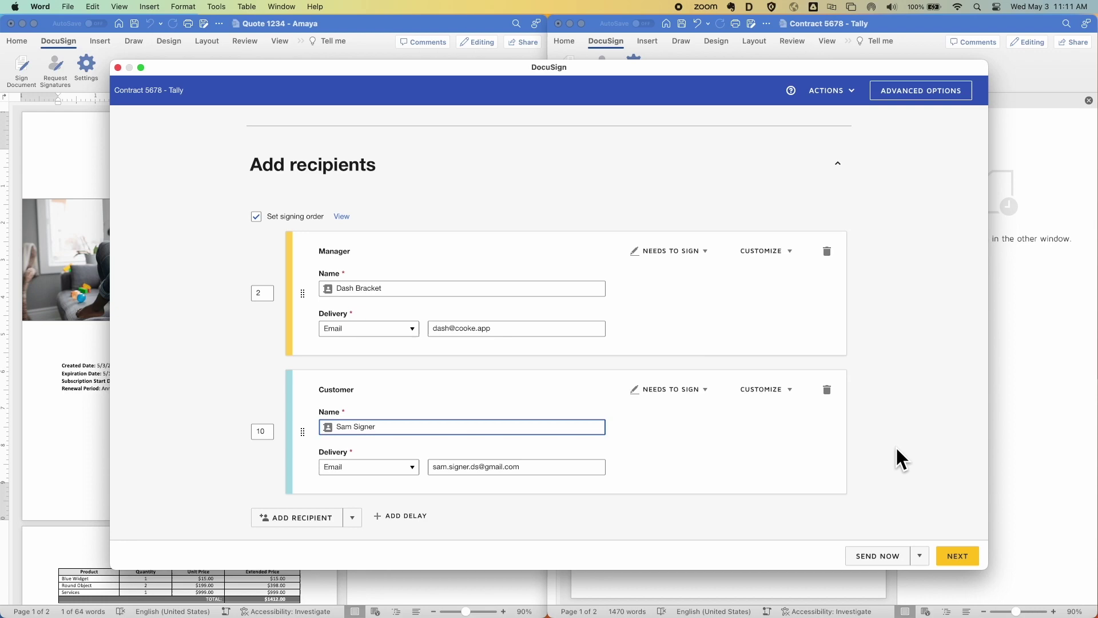
pyautogui.click(958, 557)
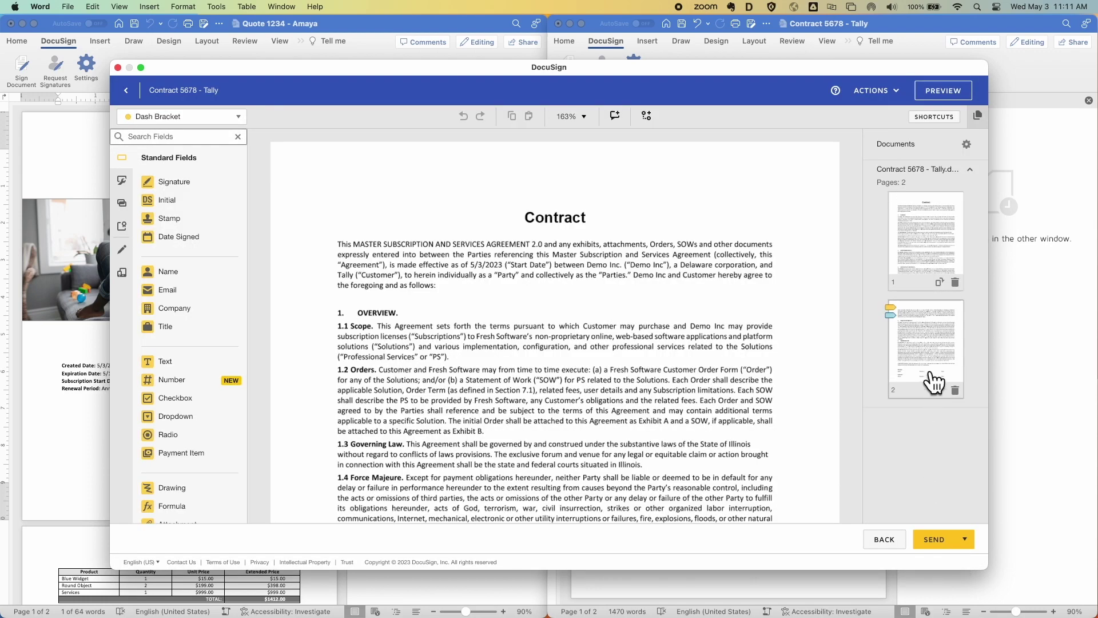
# Step: Check the contract's page 2 Customer and Manager Full Name fields' tag-based locations
pyautogui.click(935, 369)
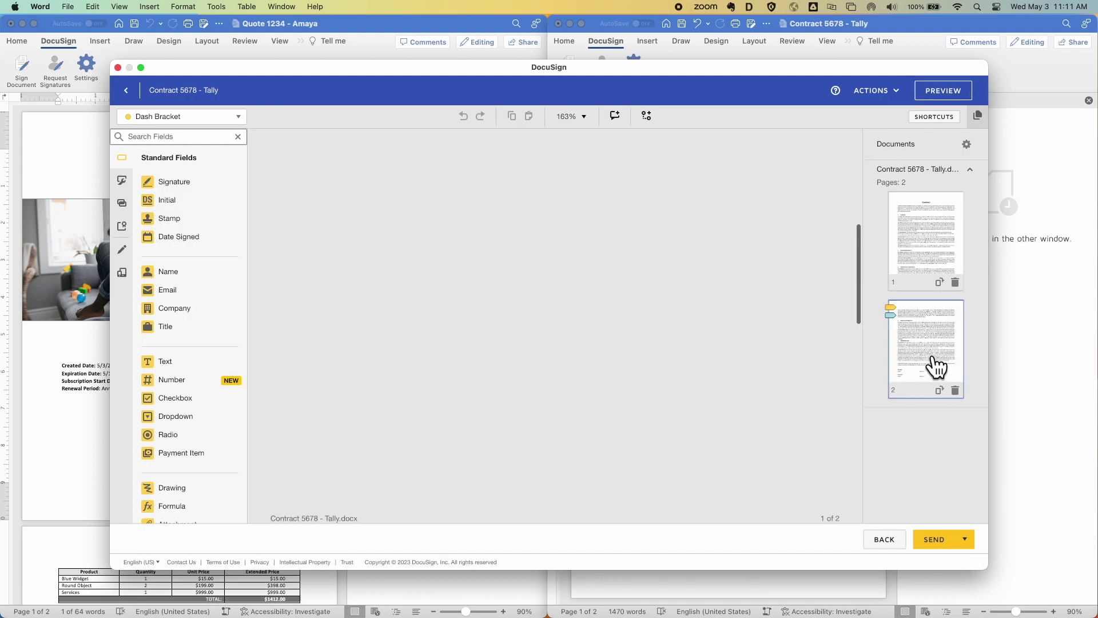
pyautogui.scroll(-10, 725, 400)
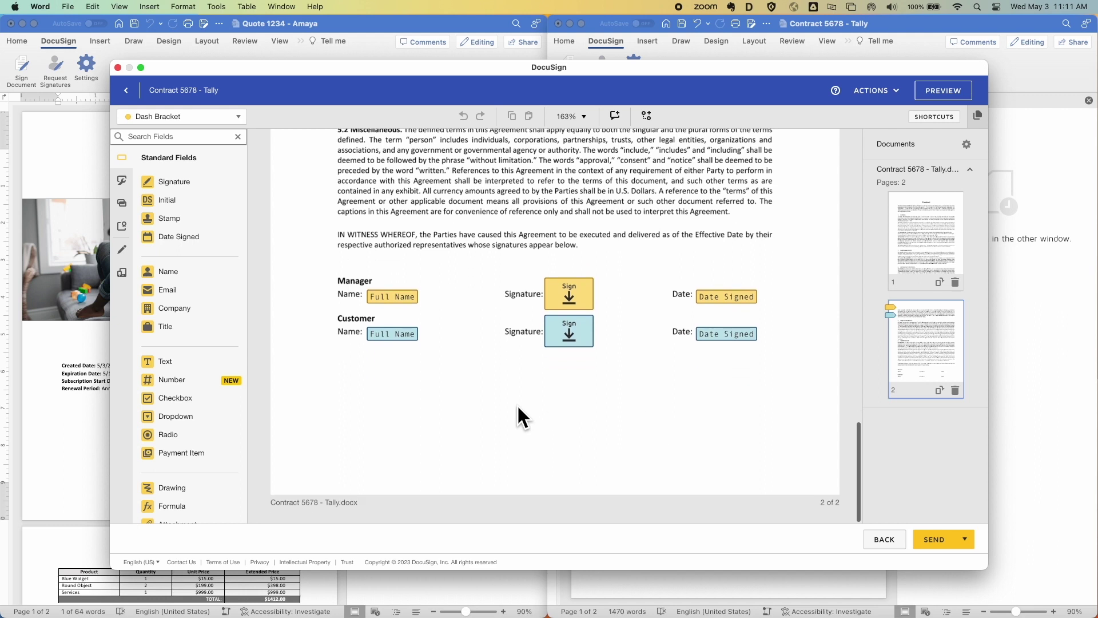
pyautogui.click(404, 337)
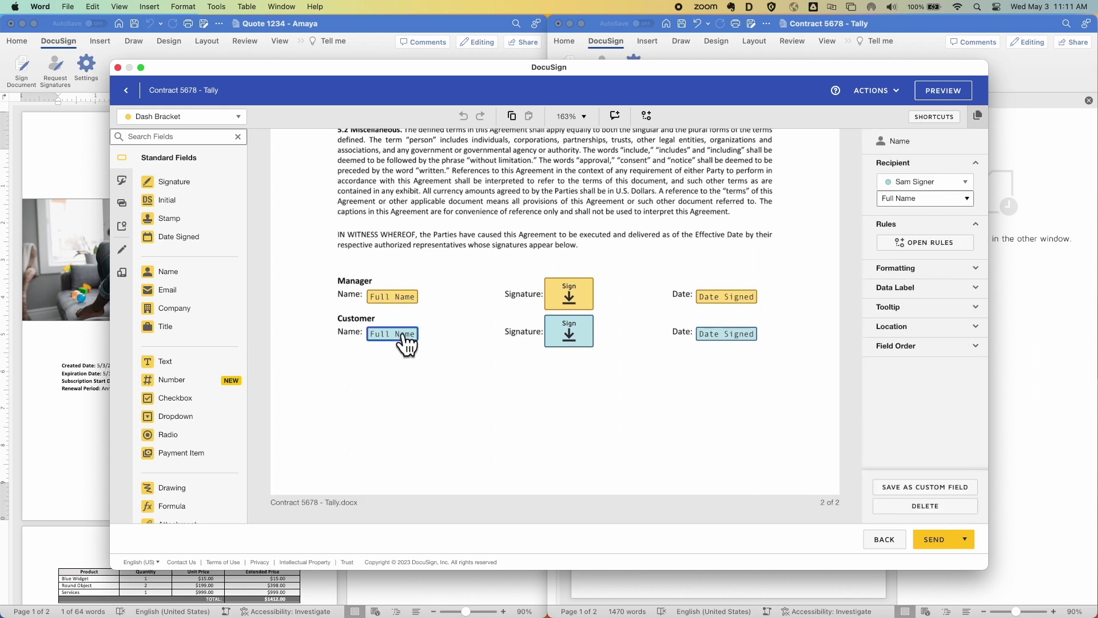
pyautogui.click(923, 332)
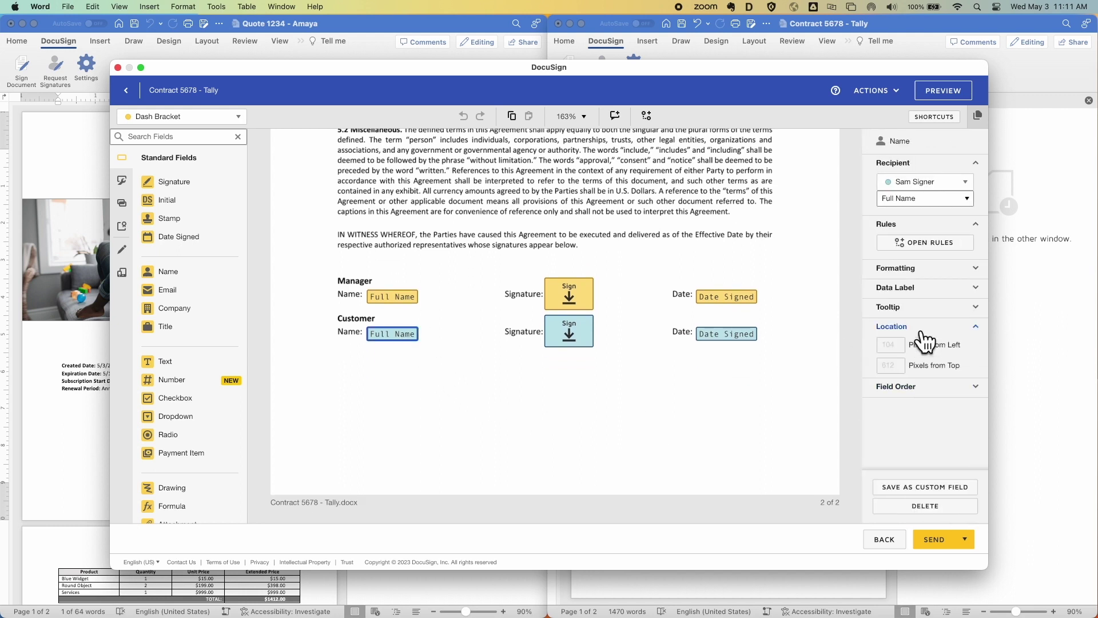
pyautogui.click(387, 299)
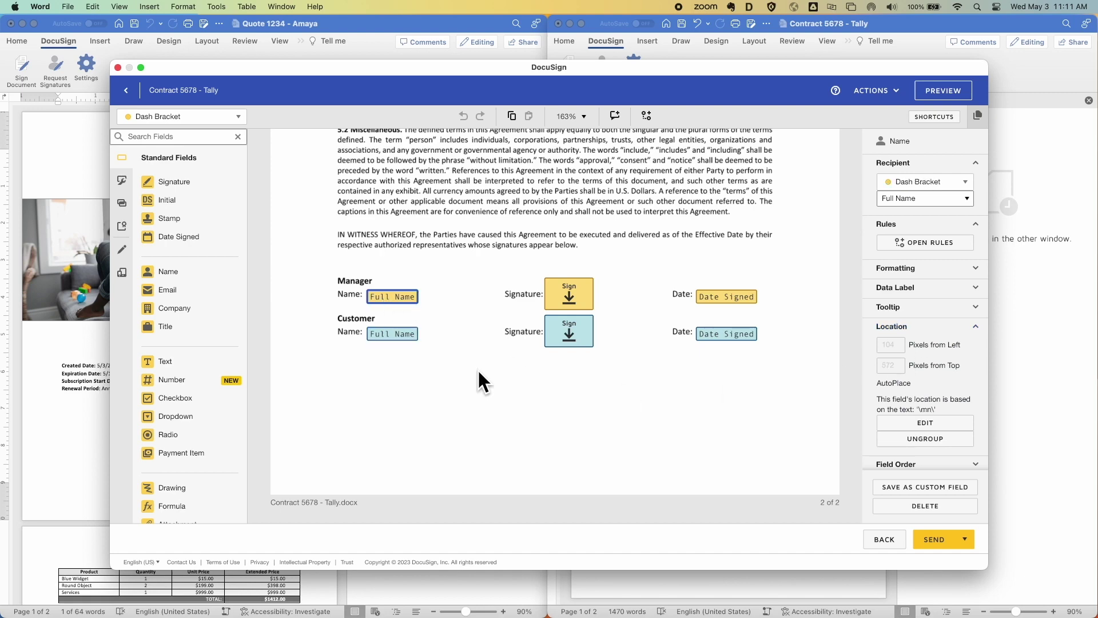
pyautogui.hotkey('ctrl', 'Right')
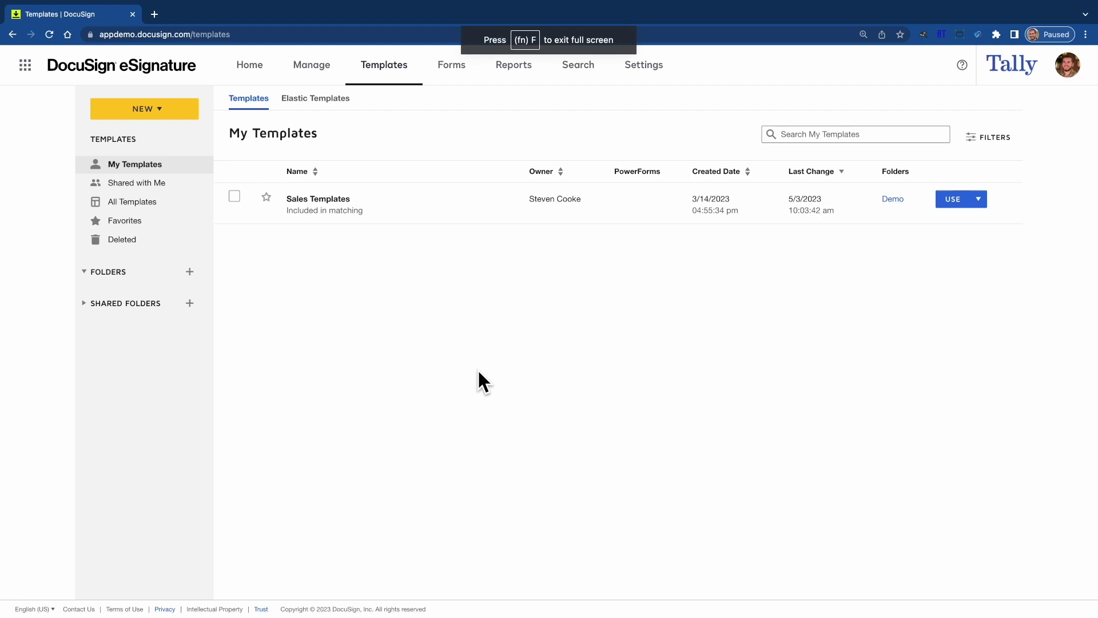
# Step: Edit the Sales Templates template, review its recipients, and continue to Add Fields
pyautogui.click(344, 200)
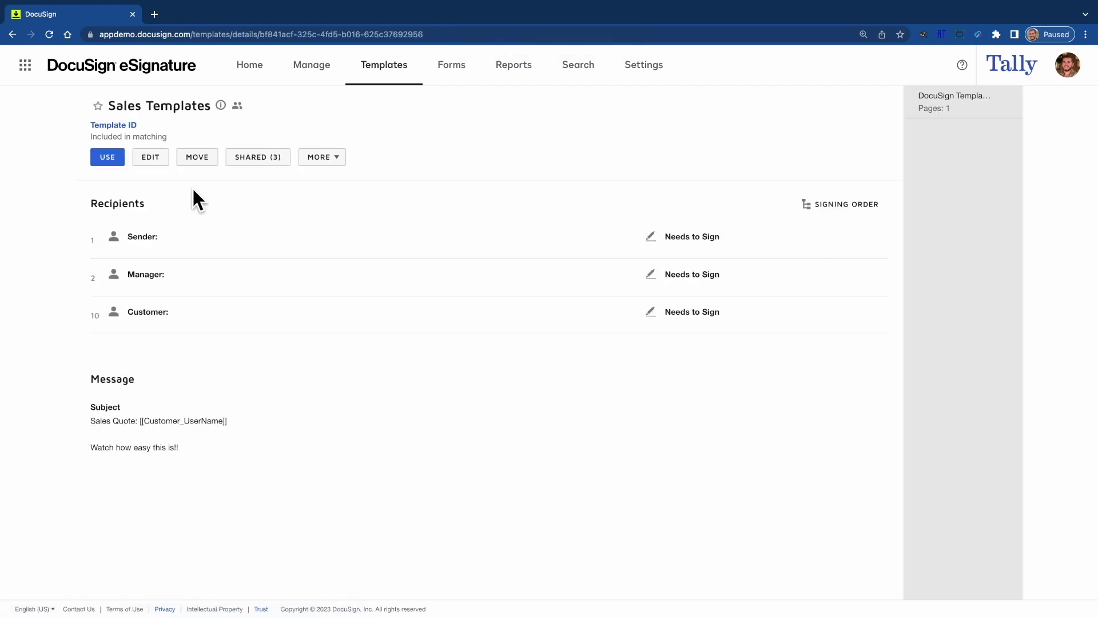
pyautogui.click(160, 158)
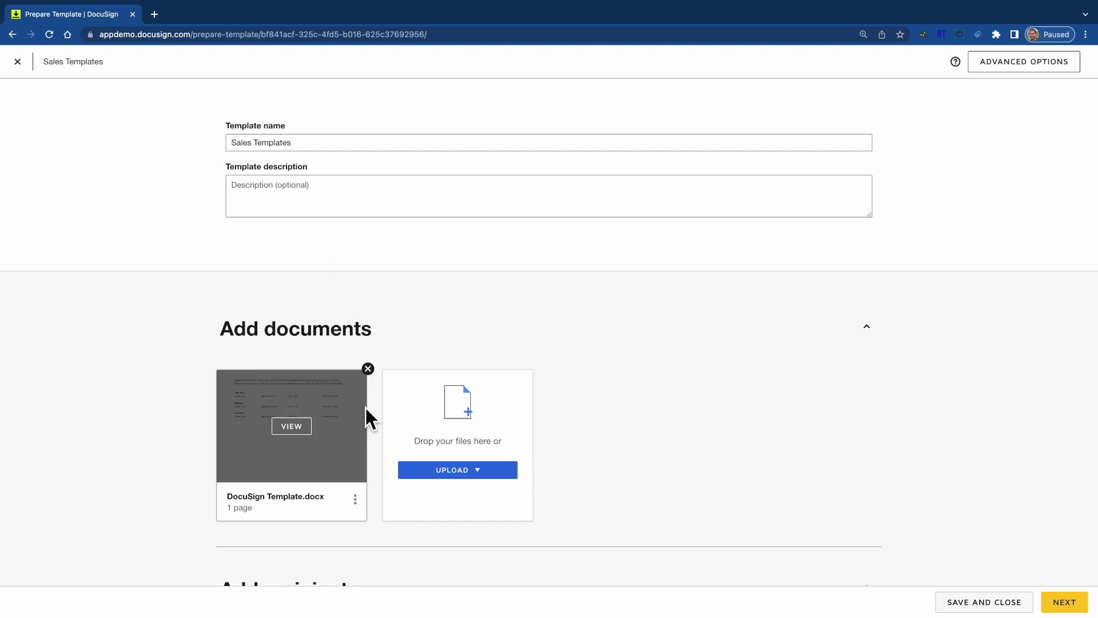
pyautogui.scroll(-5, 365, 413)
pyautogui.scroll(-5, 366, 413)
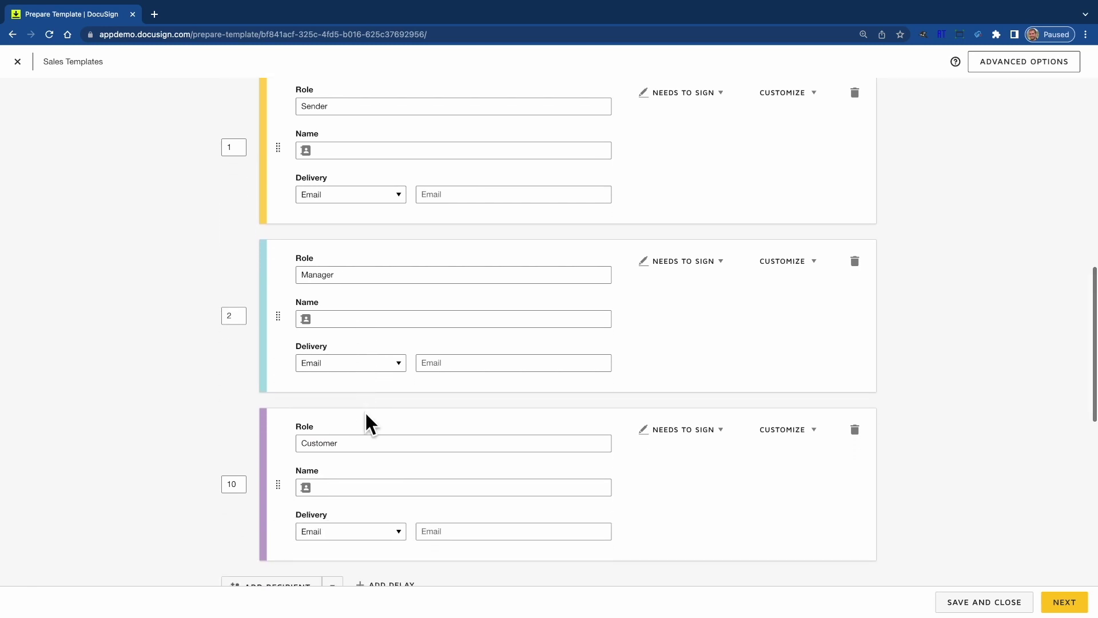
pyautogui.click(1062, 608)
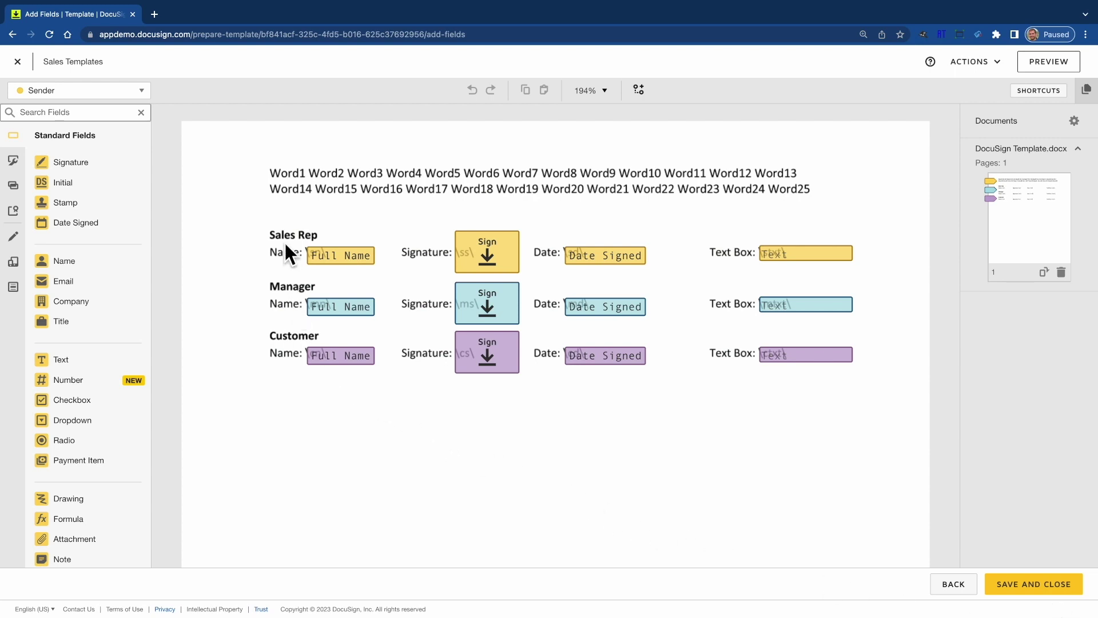
# Step: Drag the three Full Name fields right and confirm the Sales Rep field's \sn\ anchor tag
pyautogui.moveTo(286, 244); pyautogui.dragTo(380, 373)
pyautogui.click(377, 266)
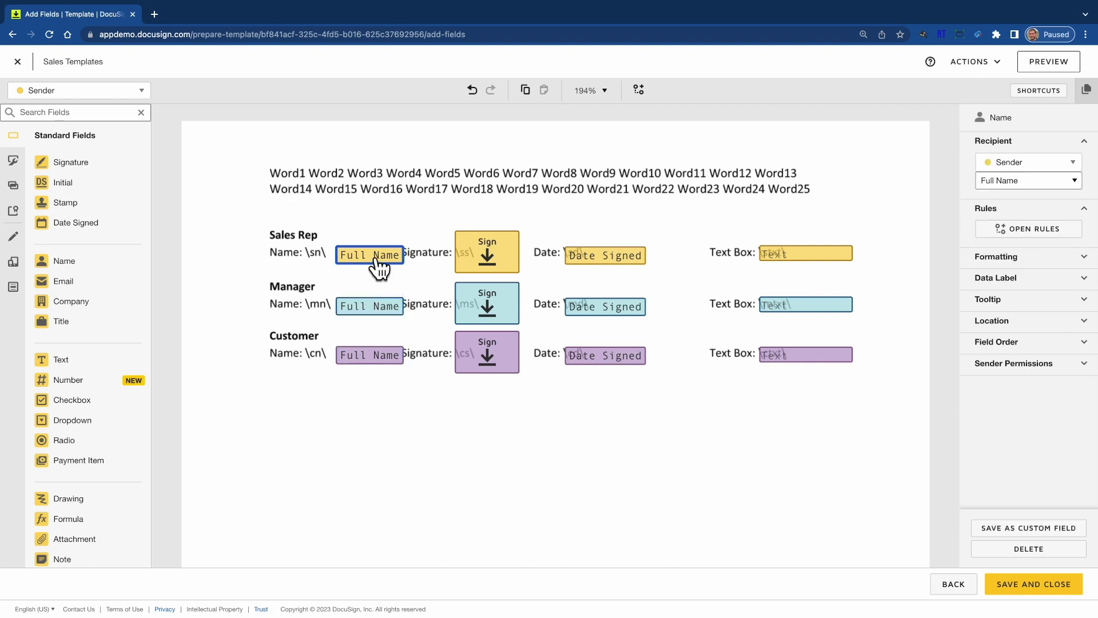
pyautogui.click(1065, 327)
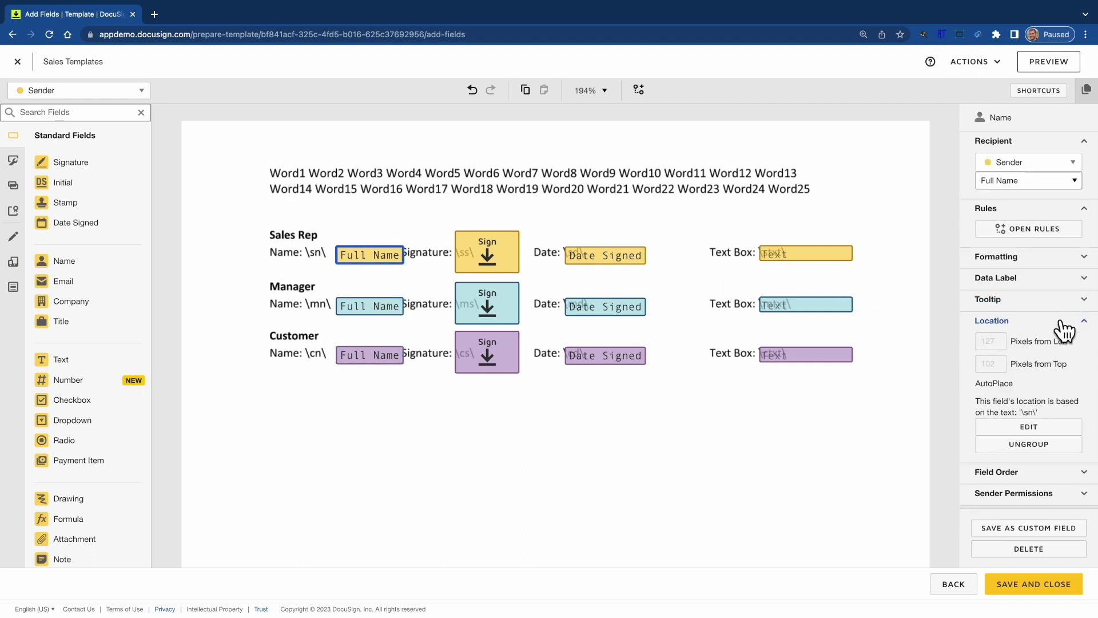